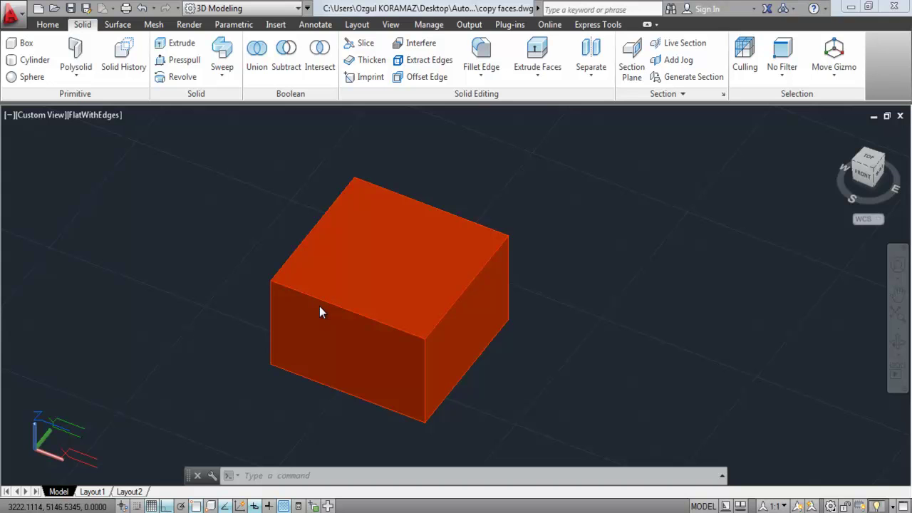
Start CHAMFER and choose the Distance option to enter new chamfer distances
{"action": "type", "text": "cha"}
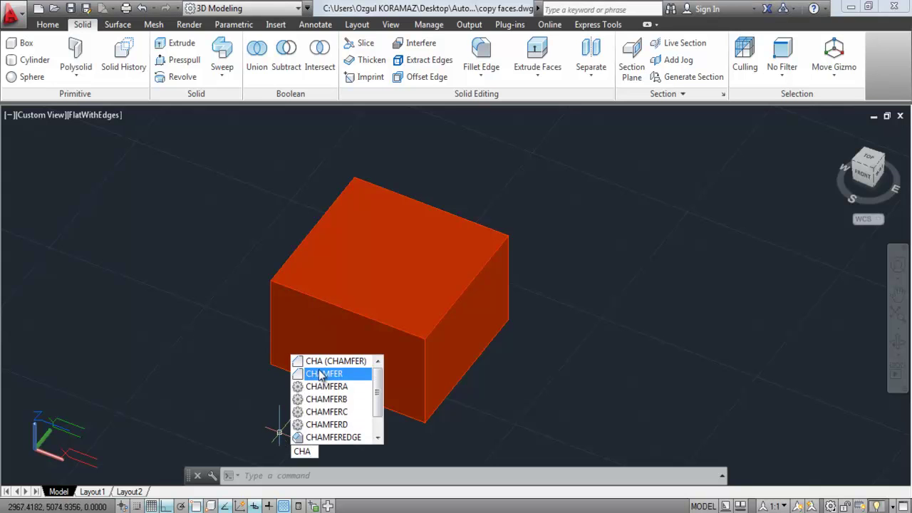
{"action": "left_click", "coordinate": [319, 364]}
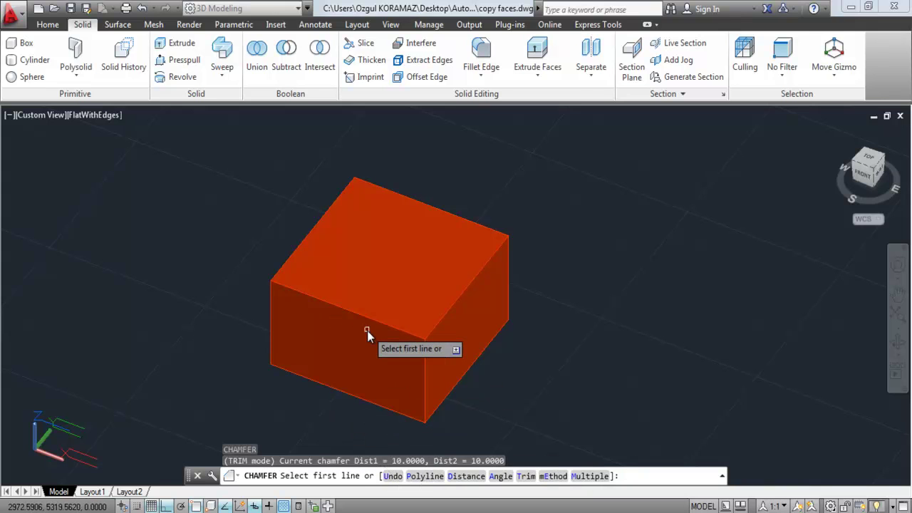
{"action": "type", "text": "d"}
{"action": "key", "text": "Return"}
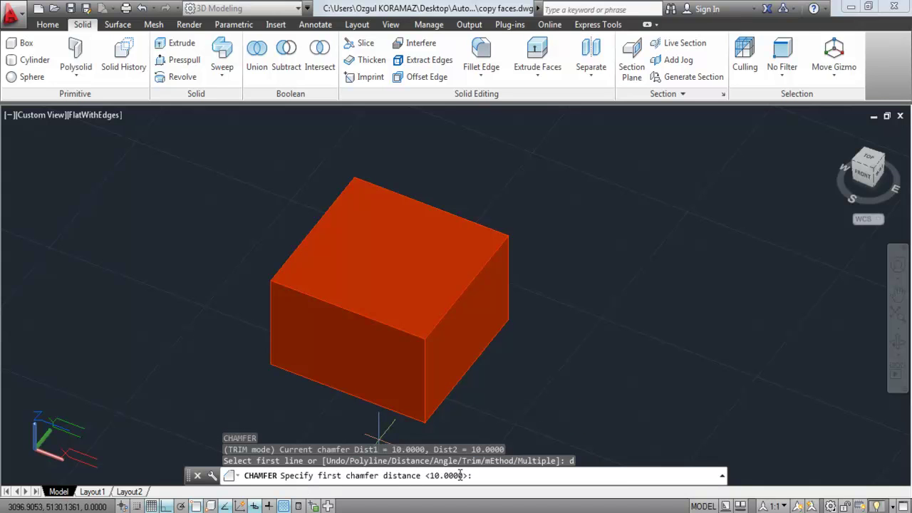
Set both distances to 10, pick the top-front edge, and make the top face the 10-unit base surface
{"action": "key", "text": "Return"}
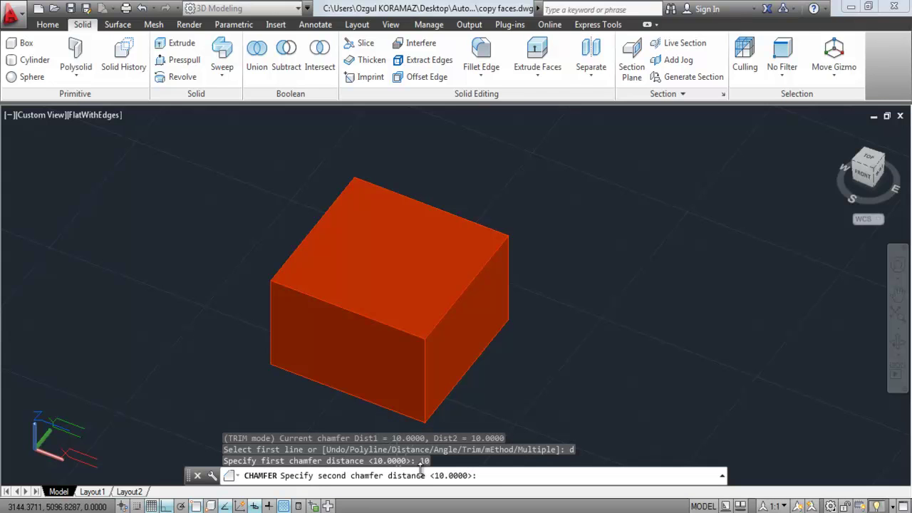
{"action": "type", "text": "10"}
{"action": "key", "text": "Return"}
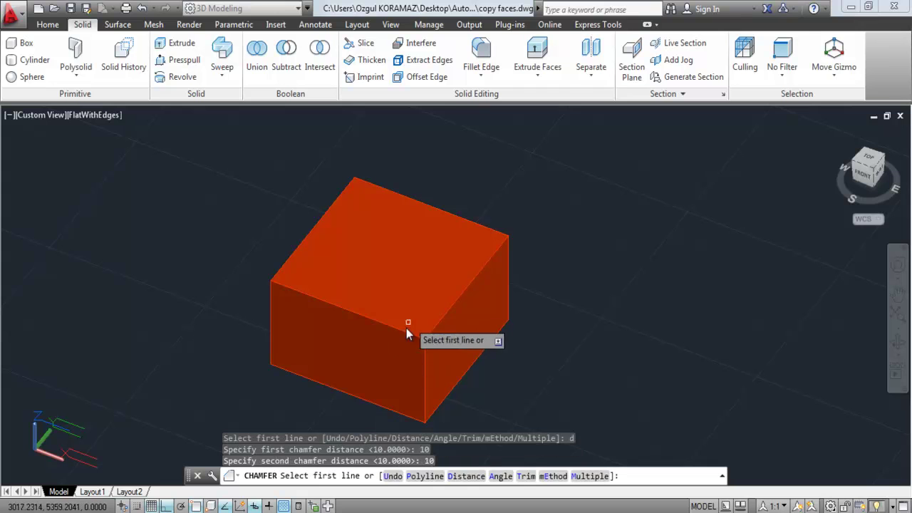
{"action": "left_click", "coordinate": [361, 319]}
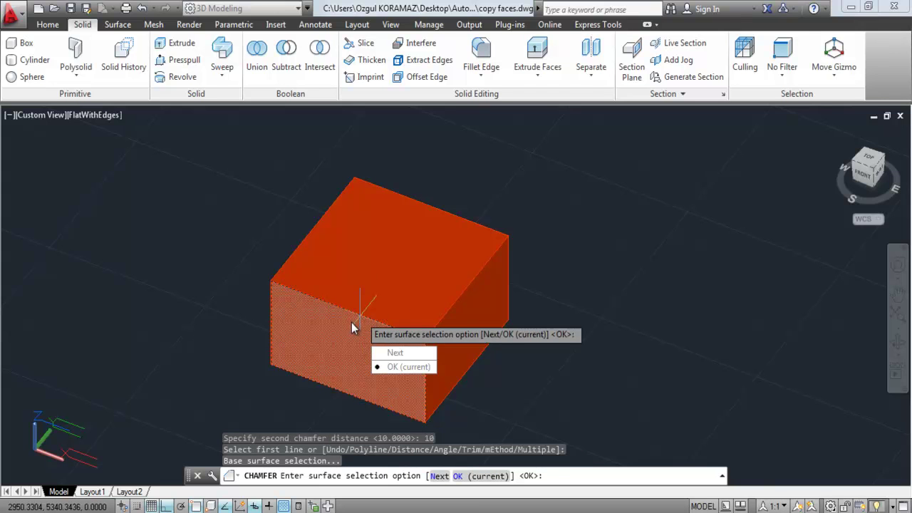
{"action": "left_click", "coordinate": [391, 352]}
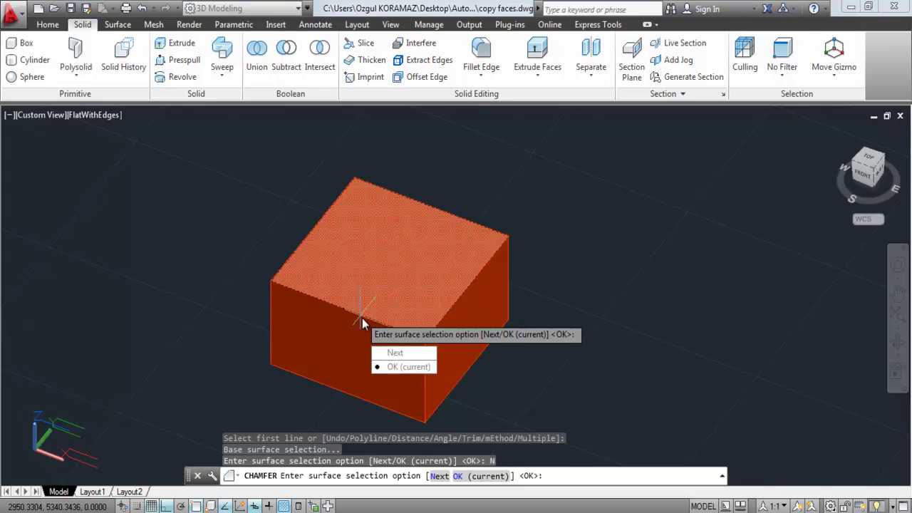
{"action": "key", "text": "Return"}
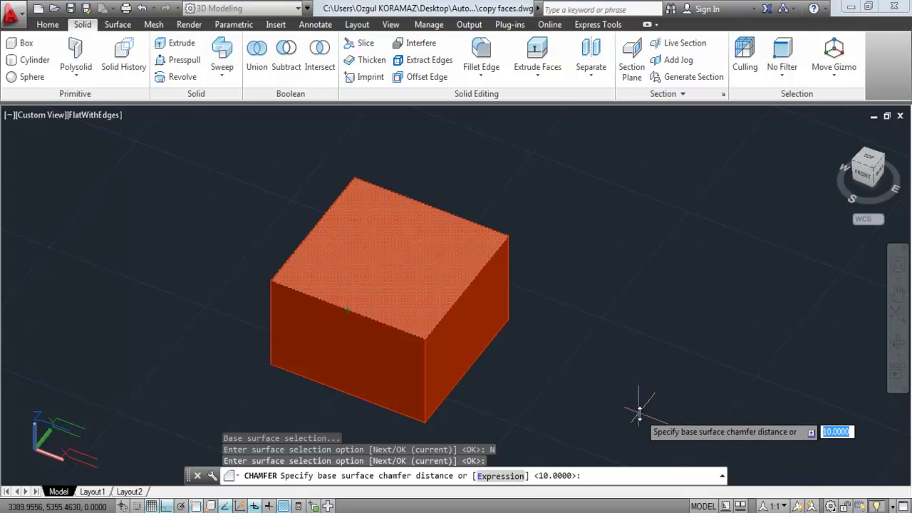
{"action": "key", "text": "Return"}
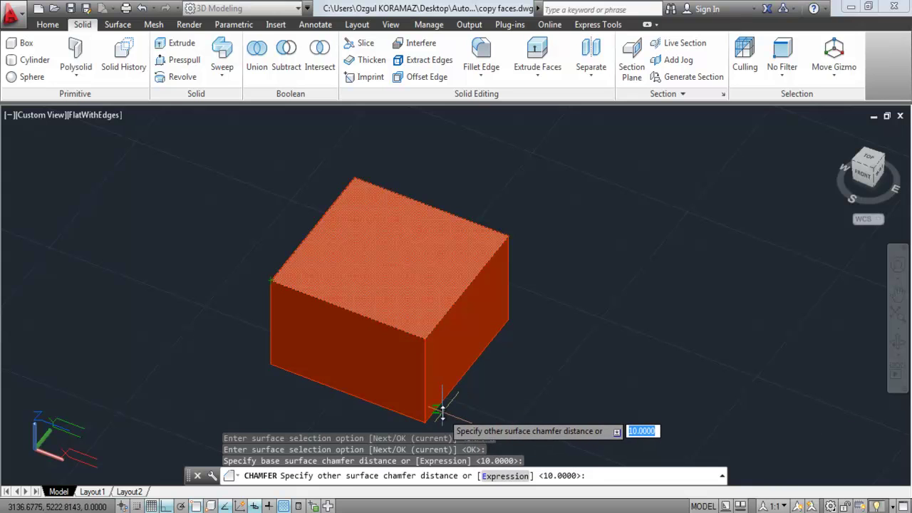
{"action": "key", "text": "Return"}
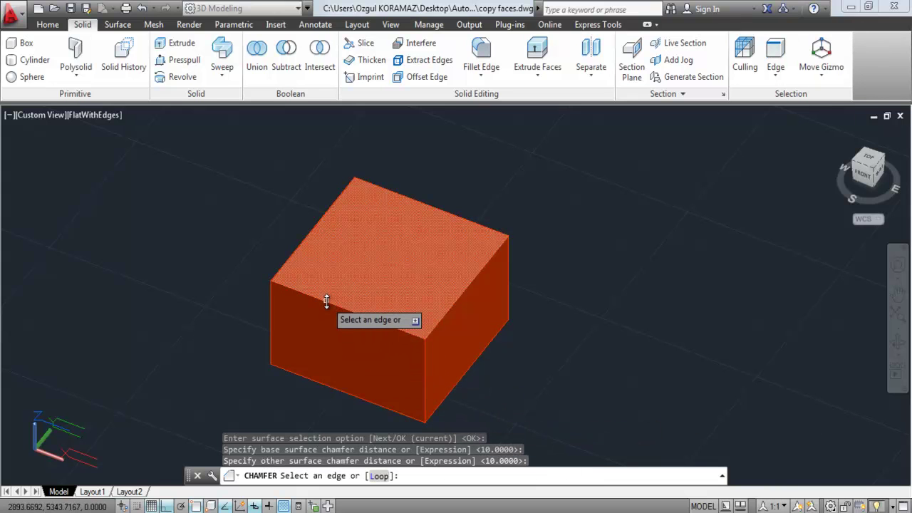
Chamfer the top-front edge as a test, then undo it to restore square edges
{"action": "left_click", "coordinate": [326, 301]}
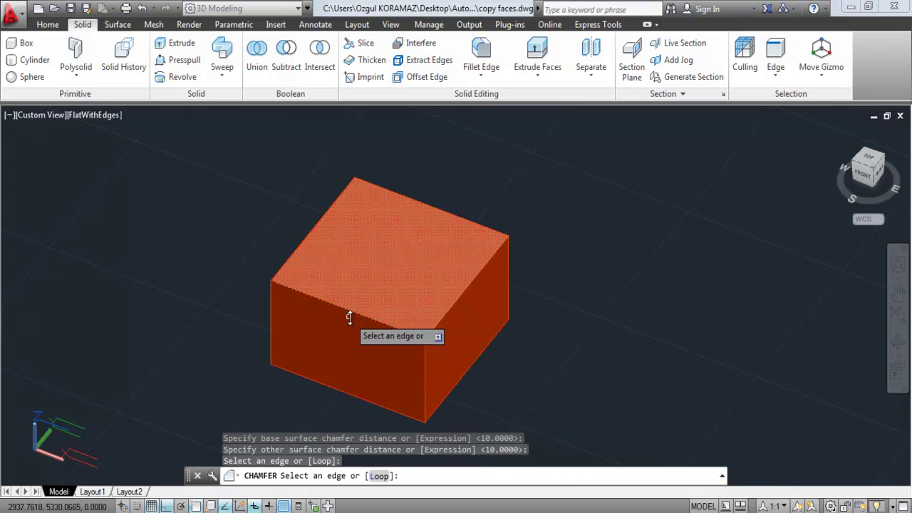
{"action": "key", "text": "Return"}
{"action": "scroll", "coordinate": [367, 326], "scroll_direction": "up", "scroll_amount": 4}
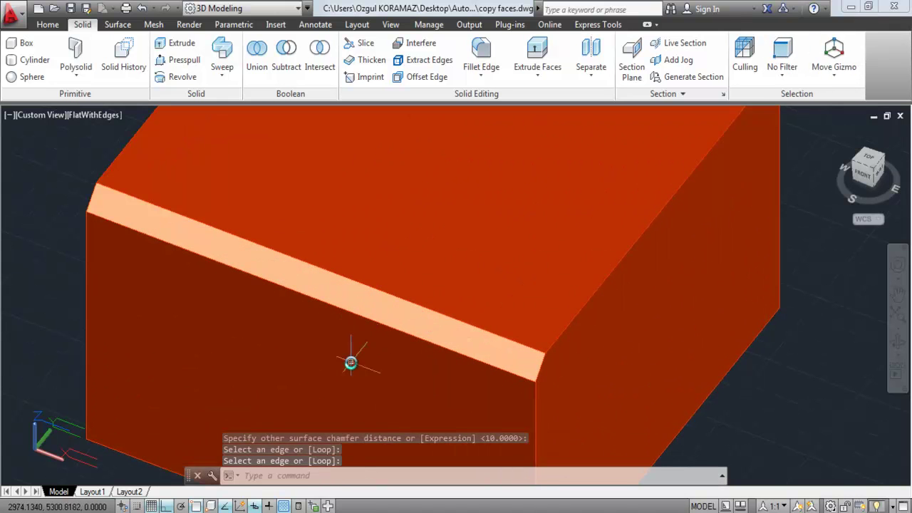
{"action": "scroll", "coordinate": [401, 266], "scroll_direction": "down", "scroll_amount": 4}
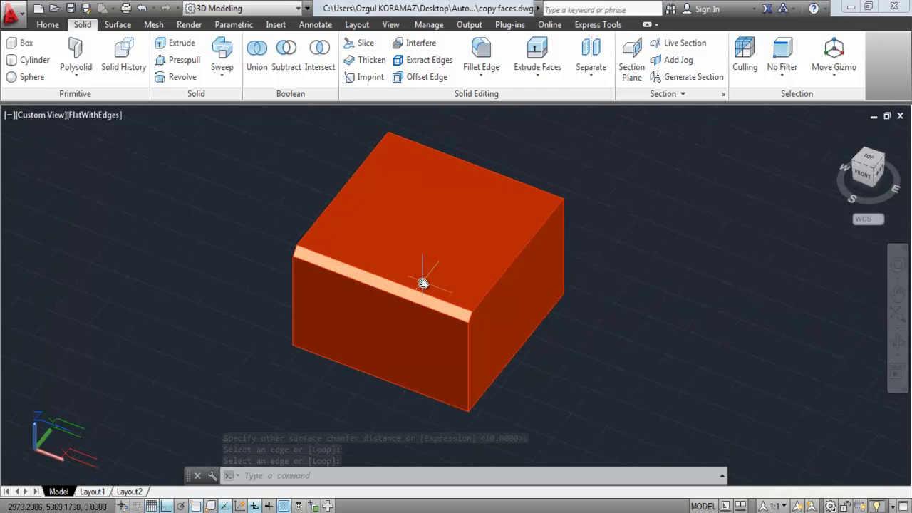
{"action": "key", "text": "ctrl+z"}
{"action": "key", "text": "ctrl+z"}
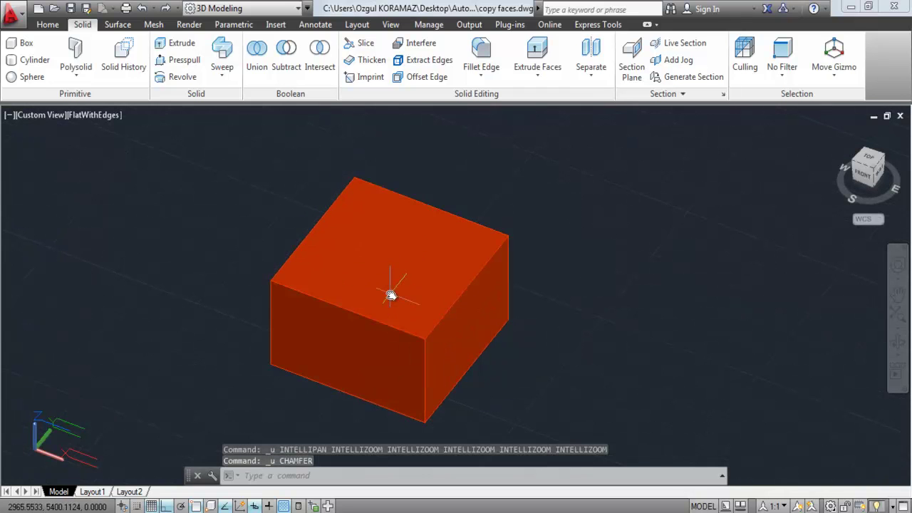
{"action": "middle_click_drag", "start_coordinate": [517, 219], "coordinate": [564, 218]}
Rerun CHAMFER with the top face as base, then cancel and restart it awaiting the first edge
{"action": "type", "text": "c"}
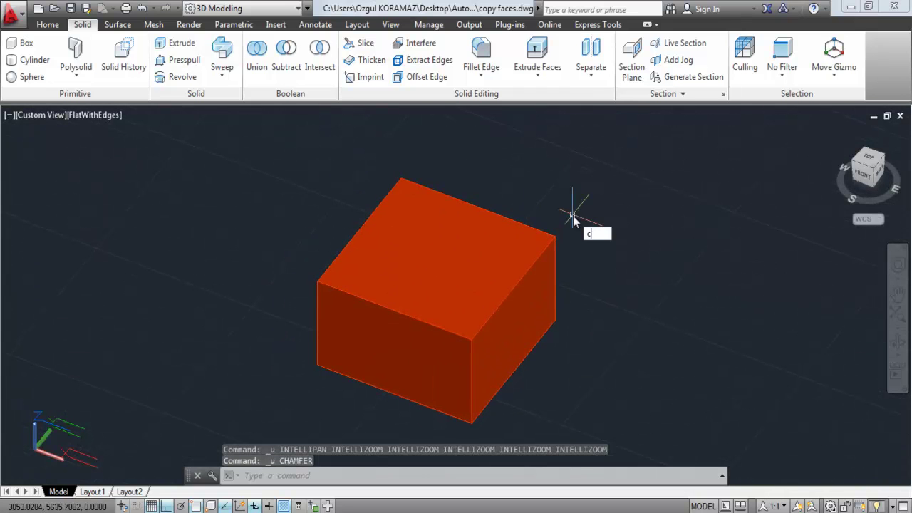
{"action": "key", "text": "Return"}
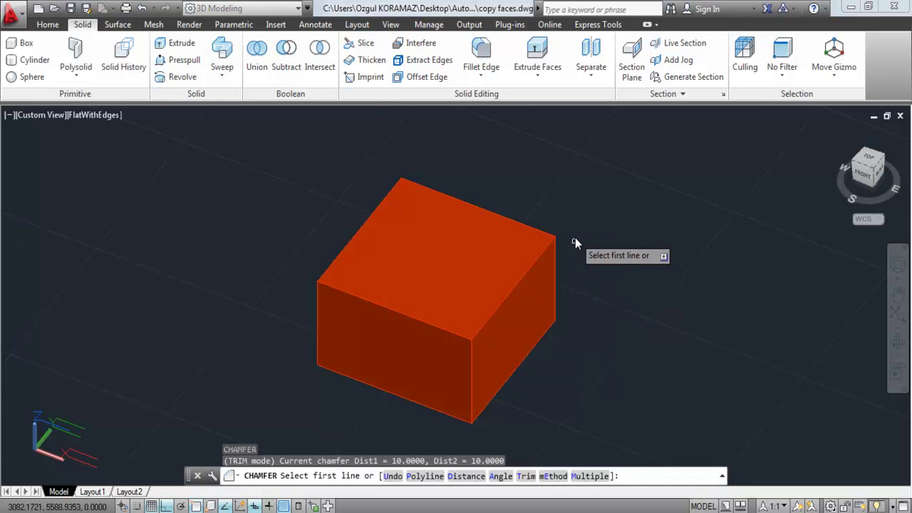
{"action": "left_click", "coordinate": [363, 299]}
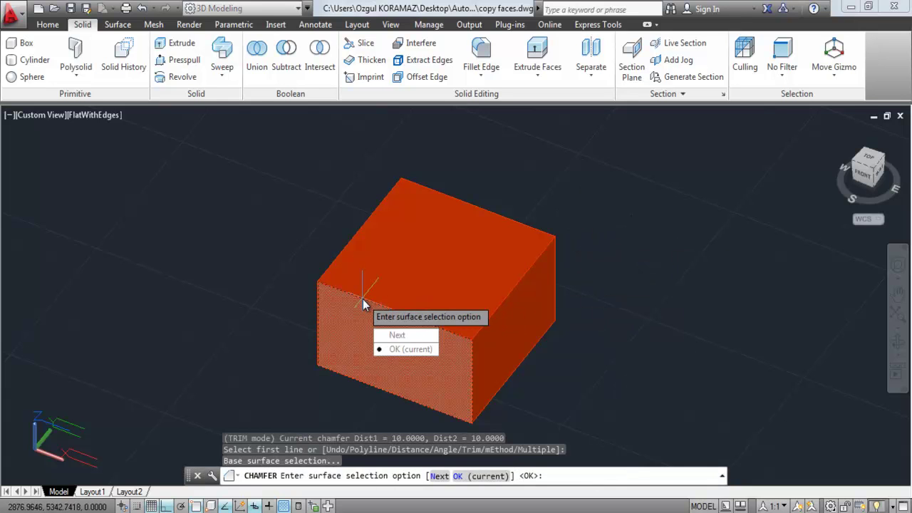
{"action": "left_click", "coordinate": [392, 338]}
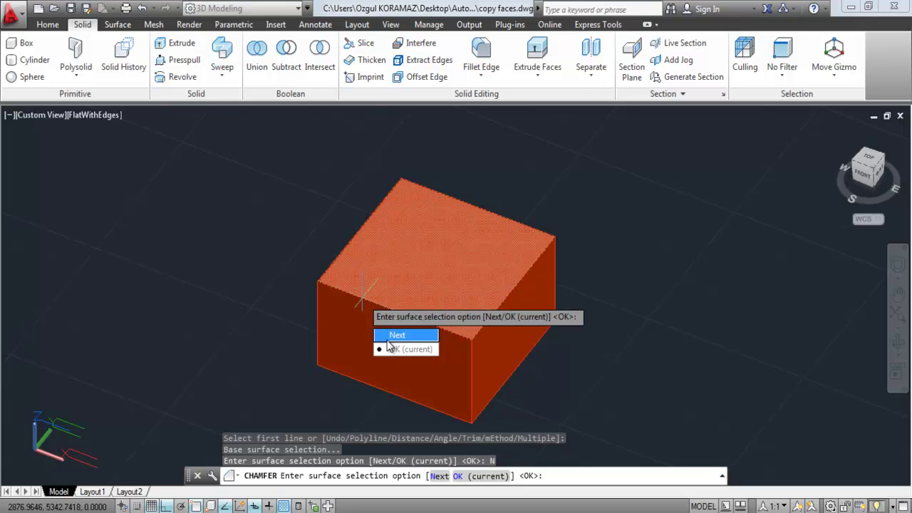
{"action": "left_click", "coordinate": [397, 350]}
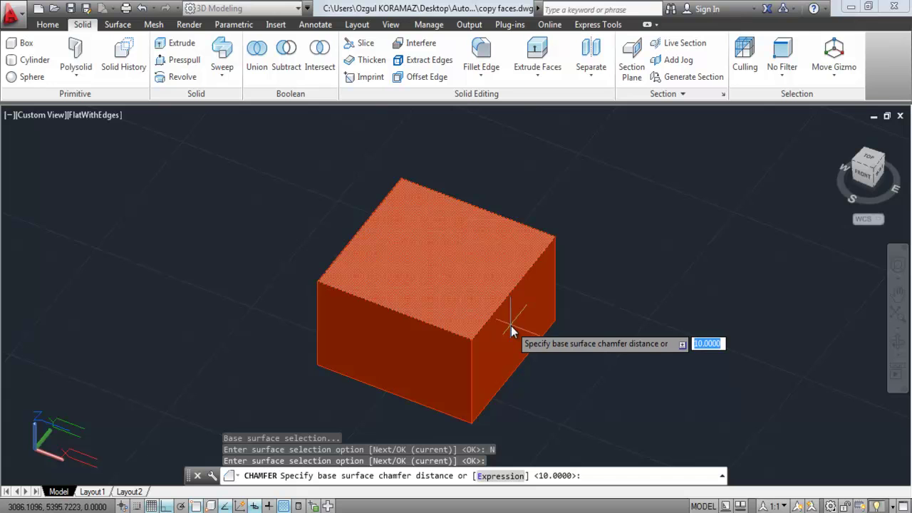
{"action": "key", "text": "Escape"}
{"action": "key", "text": "Escape"}
{"action": "key", "text": "Return"}
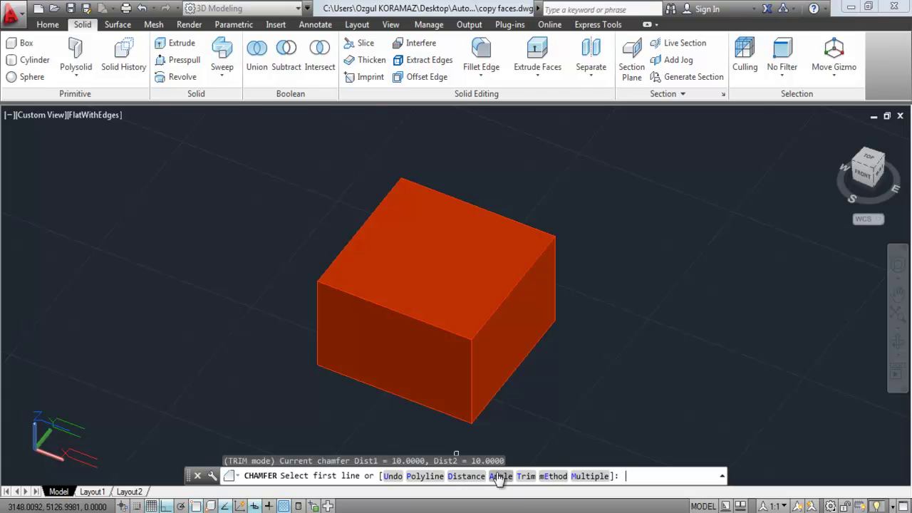
{"action": "type", "text": "a"}
Pick the top-front edge, set the top face as base surface, and accept 10 for both distances
{"action": "key", "text": "Return"}
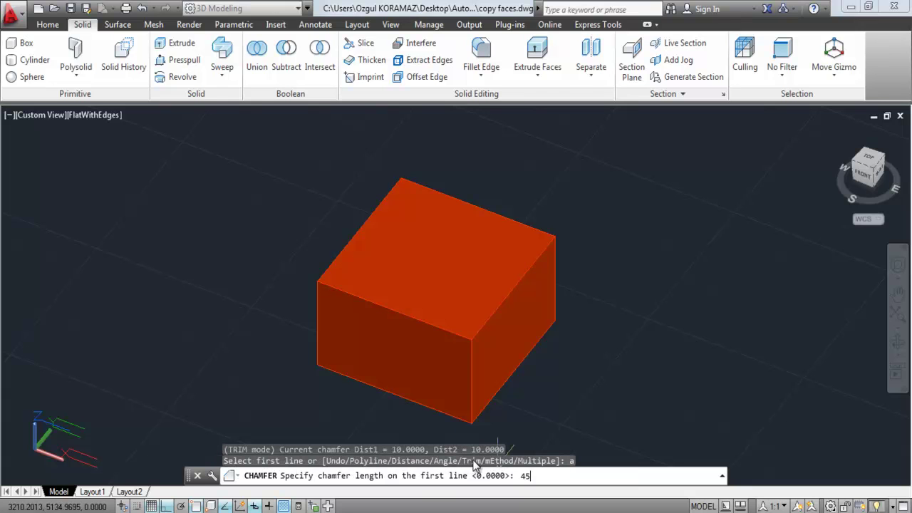
{"action": "key", "text": "Return"}
{"action": "type", "text": "30"}
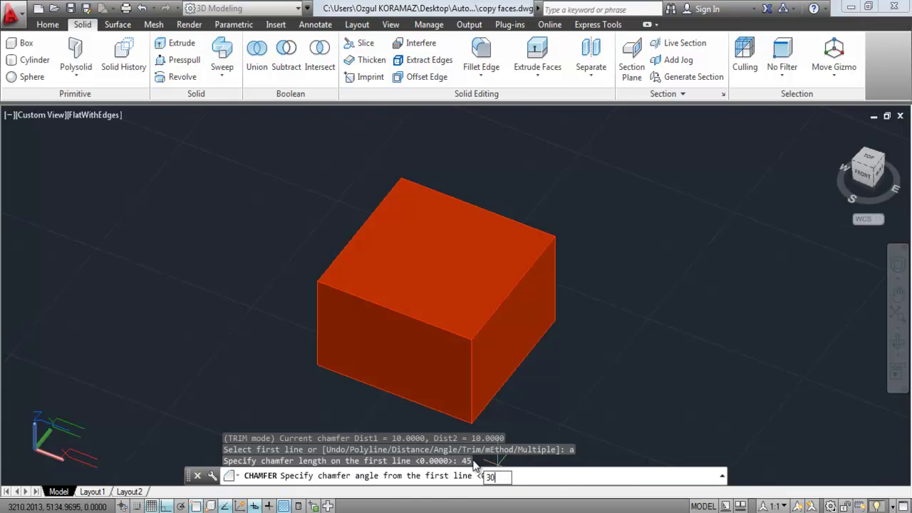
{"action": "key", "text": "Return"}
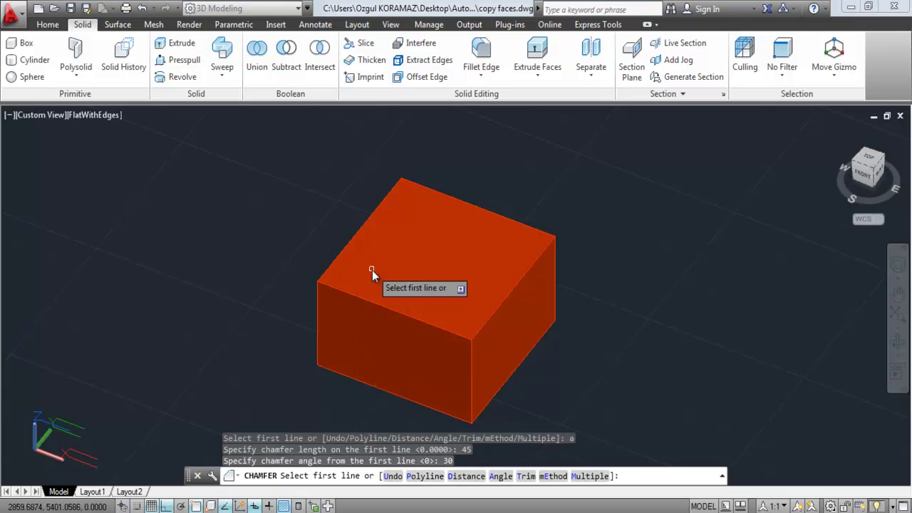
{"action": "left_click", "coordinate": [388, 310]}
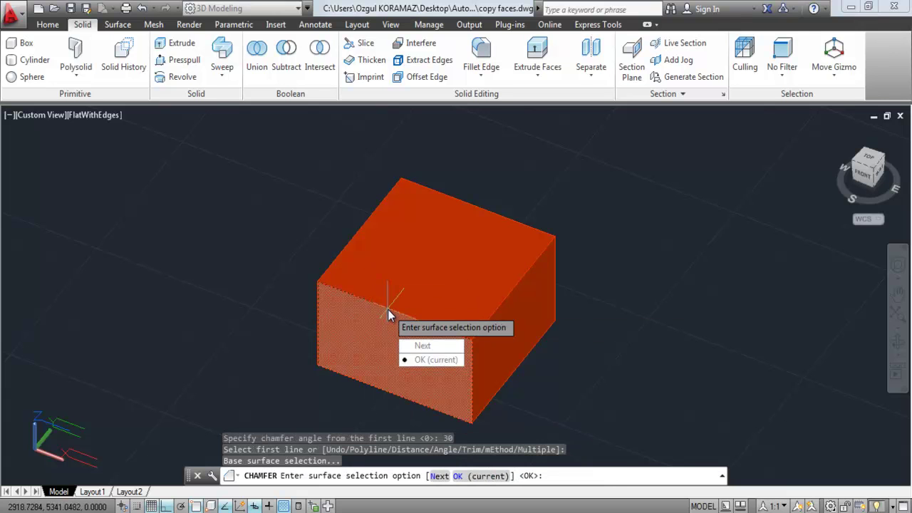
{"action": "left_click", "coordinate": [424, 347]}
{"action": "key", "text": "Return"}
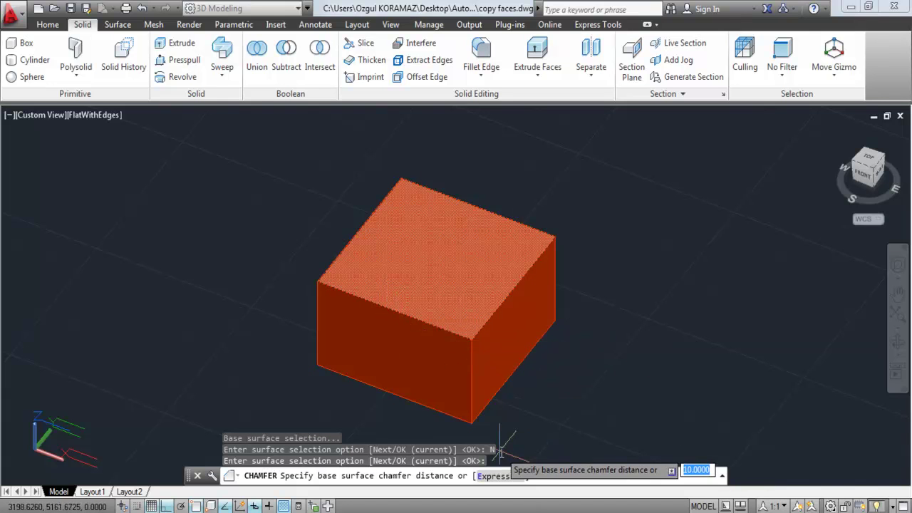
{"action": "key", "text": "Return"}
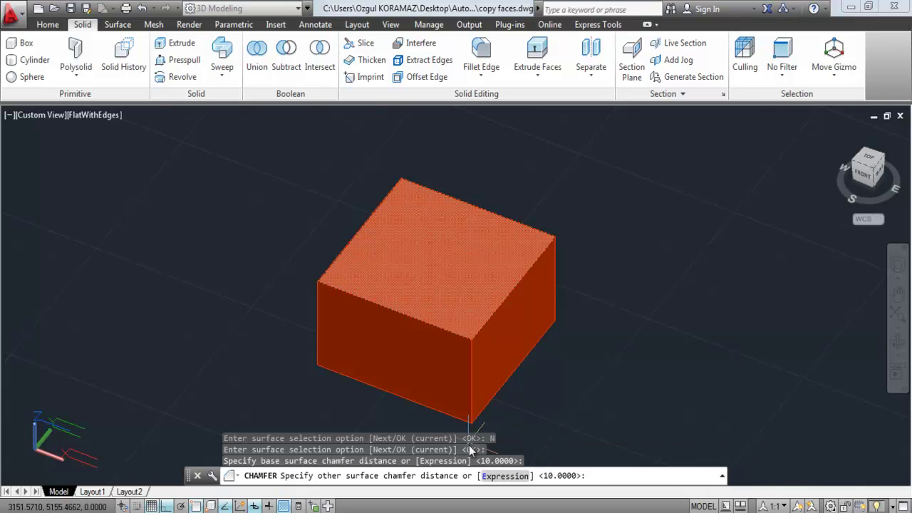
{"action": "key", "text": "Return"}
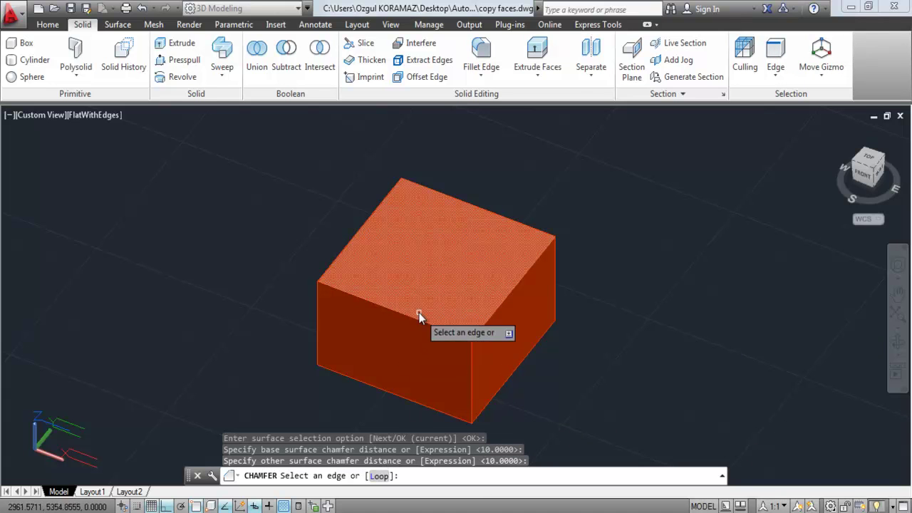
Chamfer the entire edge loop around the top face using the Loop option
{"action": "scroll", "coordinate": [399, 302], "scroll_direction": "up", "scroll_amount": 1}
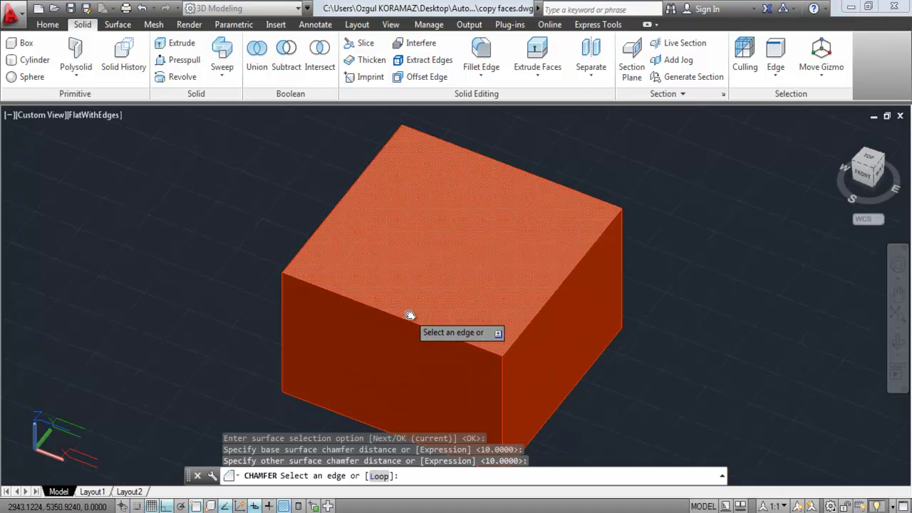
{"action": "middle_click_drag", "start_coordinate": [406, 315], "coordinate": [387, 329]}
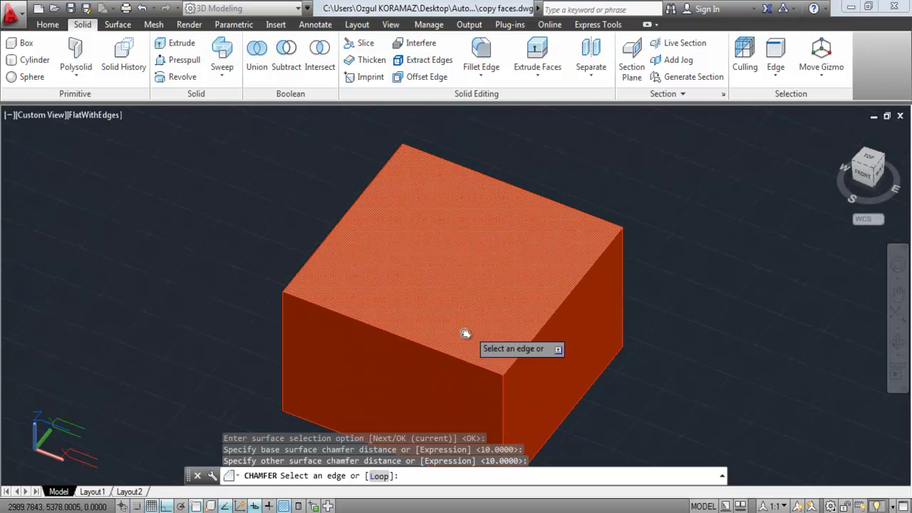
{"action": "type", "text": "l"}
{"action": "key", "text": "Return"}
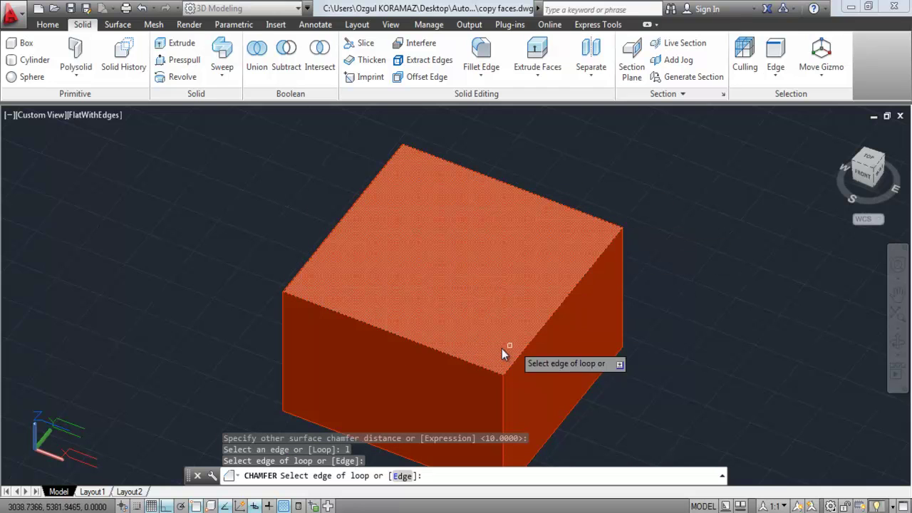
{"action": "left_click", "coordinate": [377, 340]}
{"action": "key", "text": "Return"}
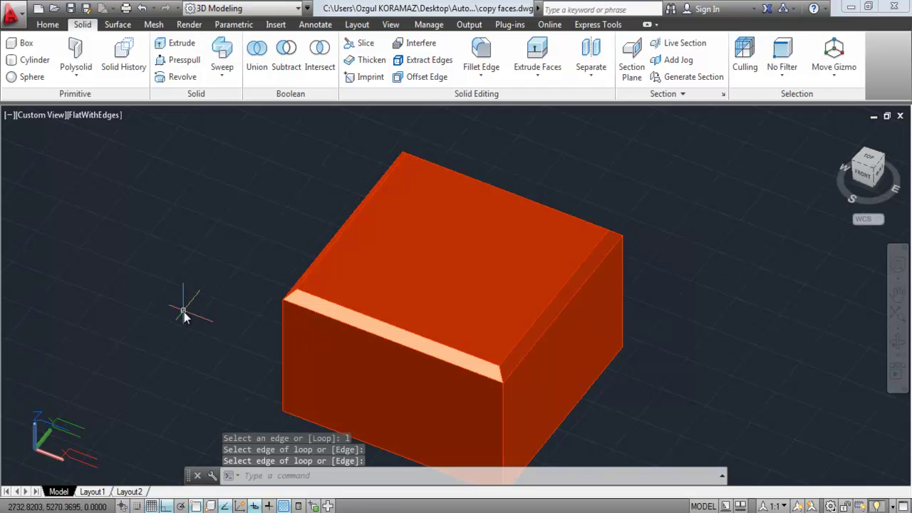
Orbit the box toward a front view to expose its vertical front-right edge, then enter CHA
{"action": "left_click", "coordinate": [898, 344]}
{"action": "mouse_move", "coordinate": [565, 340]}
{"action": "left_mouse_down"}
{"action": "mouse_move", "coordinate": [515, 257]}
{"action": "mouse_move", "coordinate": [460, 304]}
{"action": "mouse_move", "coordinate": [487, 335]}
{"action": "mouse_move", "coordinate": [451, 316]}
{"action": "mouse_move", "coordinate": [408, 247]}
{"action": "left_mouse_up"}
{"action": "middle_click_drag", "start_coordinate": [408, 255], "coordinate": [413, 271]}
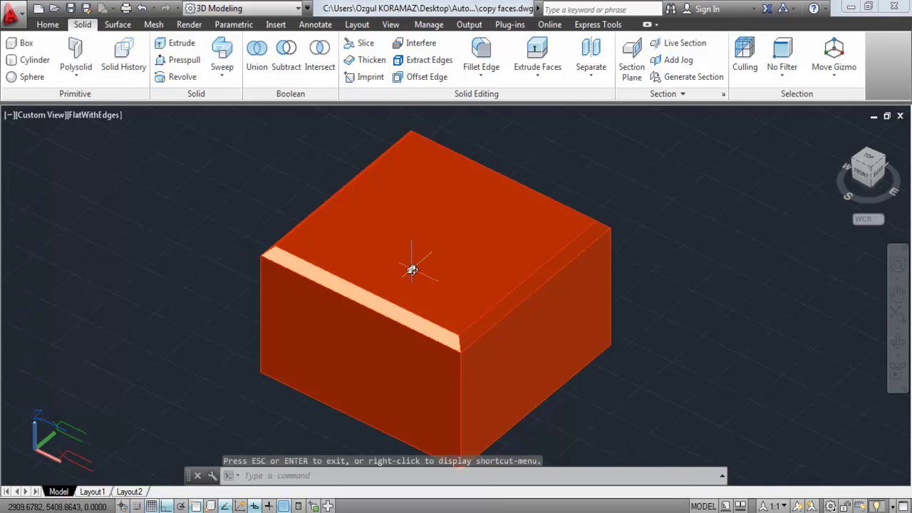
{"action": "key", "text": "Escape"}
{"action": "middle_click_drag", "start_coordinate": [456, 389], "coordinate": [464, 387], "text": "shift"}
{"action": "type", "text": "c"}
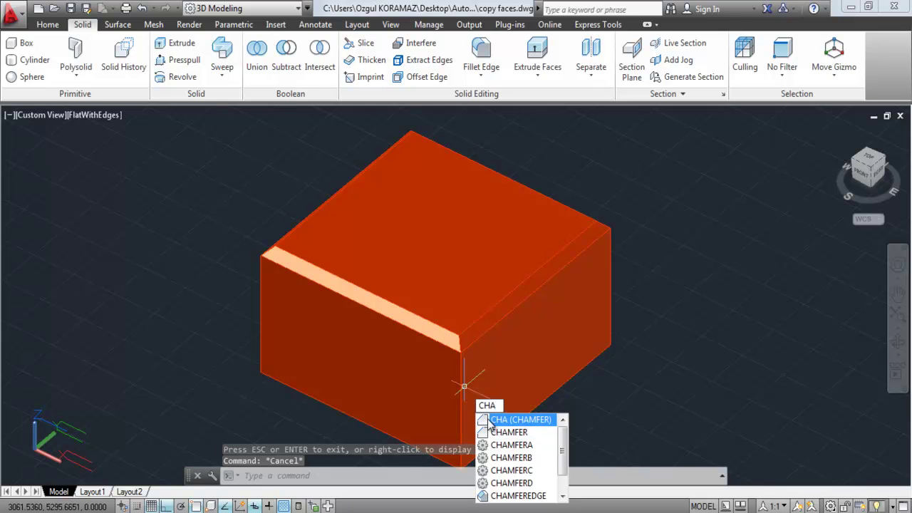
Chamfer the vertical front-right edge at 10 on both faces, with the right face as base
{"action": "left_click", "coordinate": [504, 419]}
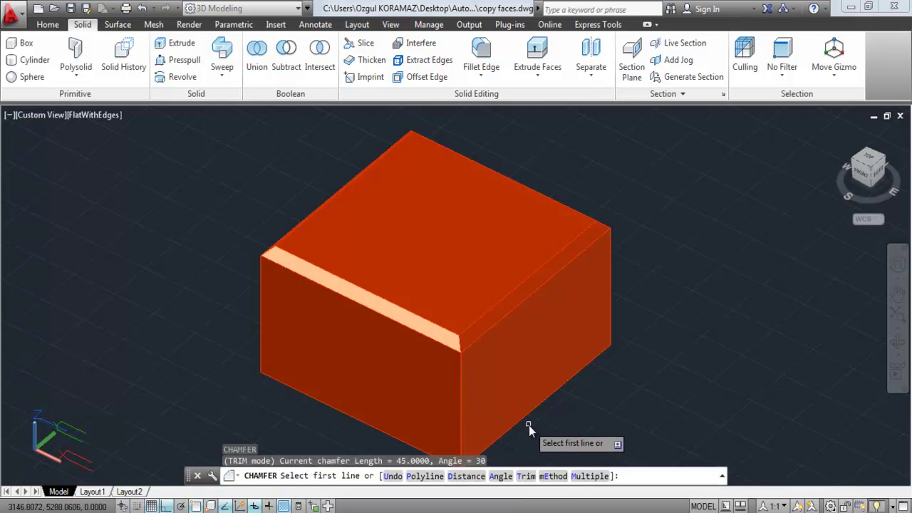
{"action": "left_click", "coordinate": [461, 407]}
{"action": "key", "text": "Return"}
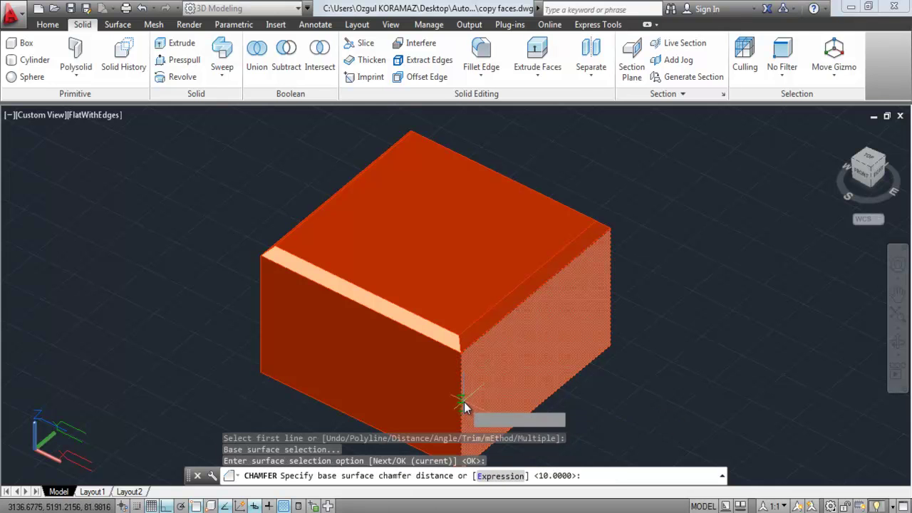
{"action": "middle_click_drag", "start_coordinate": [468, 402], "coordinate": [492, 360]}
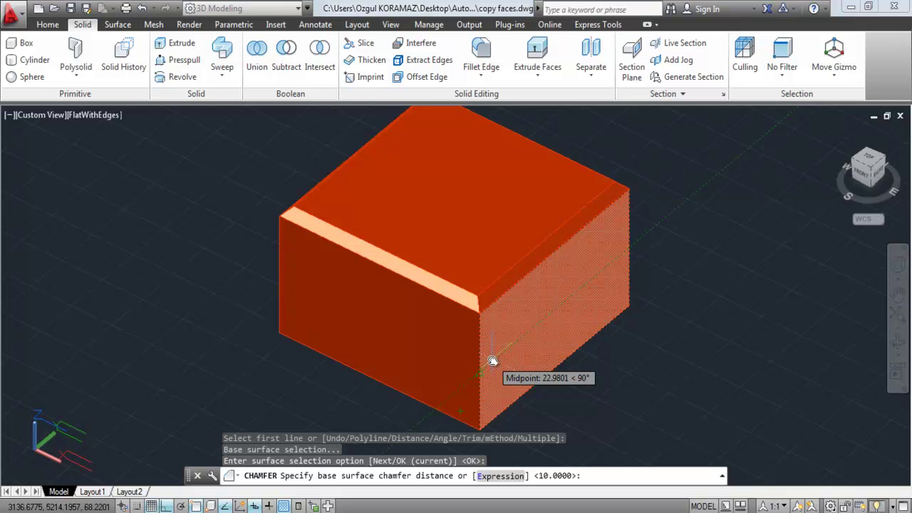
{"action": "key", "text": "Return"}
{"action": "key", "text": "Return"}
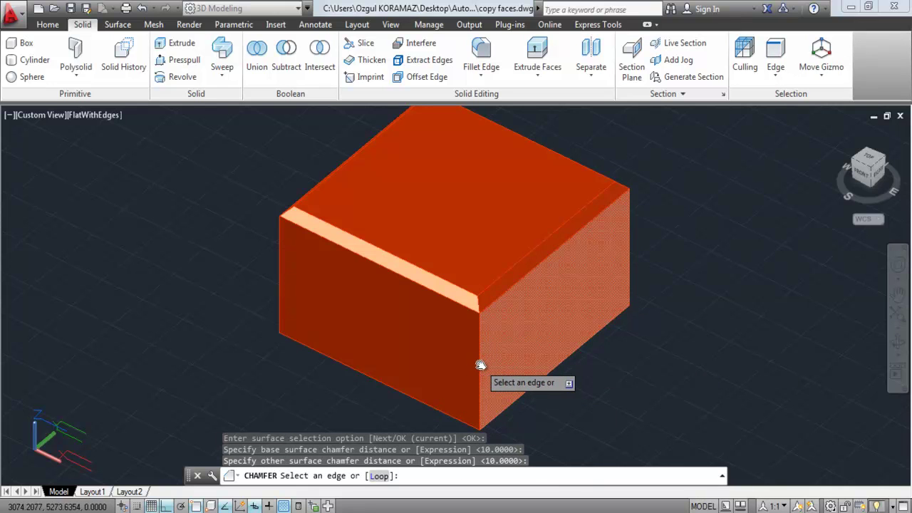
{"action": "left_click", "coordinate": [479, 365]}
{"action": "key", "text": "Return"}
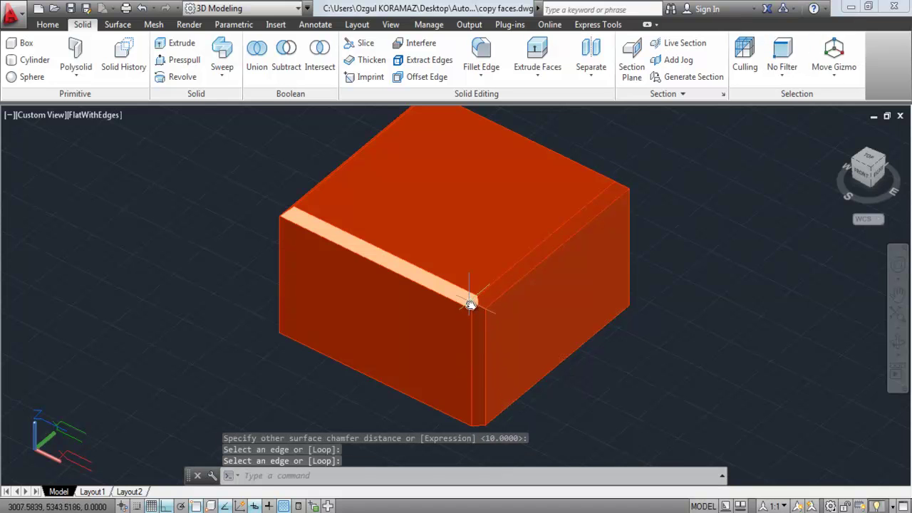
{"action": "scroll", "coordinate": [449, 370], "scroll_direction": "down", "scroll_amount": 1}
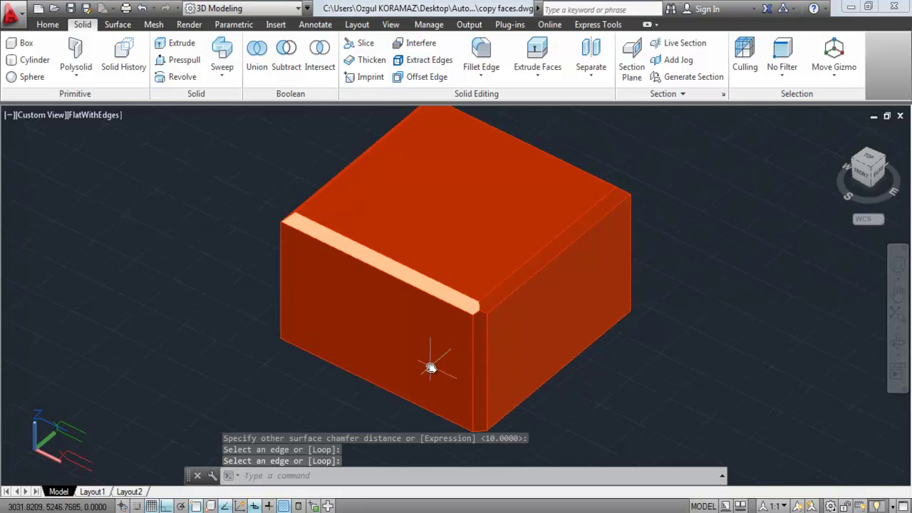
{"action": "scroll", "coordinate": [428, 365], "scroll_direction": "down", "scroll_amount": 1}
{"action": "middle_click_drag", "start_coordinate": [423, 363], "coordinate": [437, 364]}
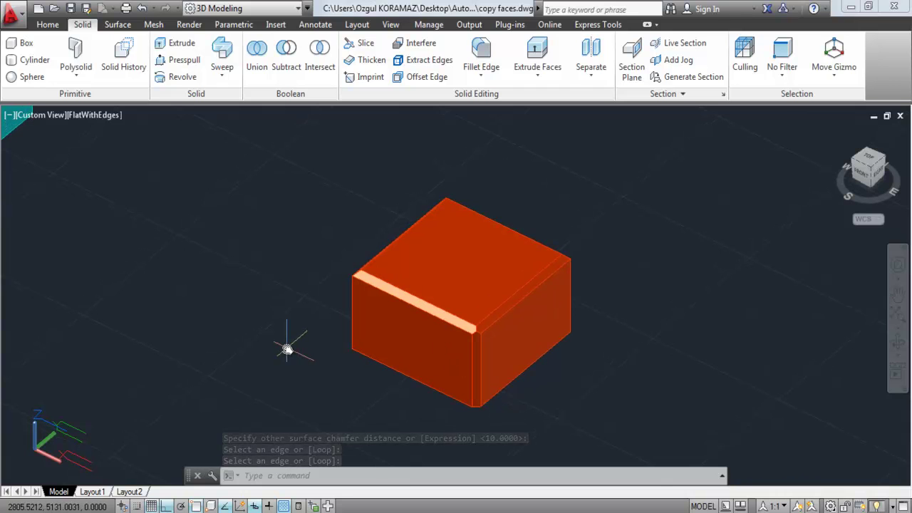